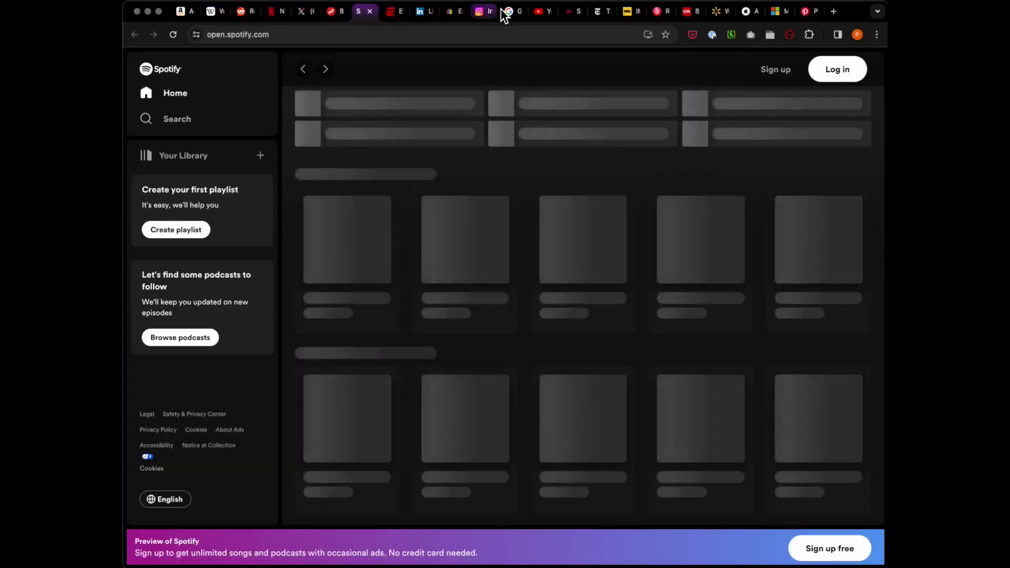
# Cycle through the Spotify, NYT, CNN, Pinterest, eBay, BuzzFeed, Netflix, X, Wikipedia and Google tabs
pyautogui.click(361, 13)
pyautogui.click(597, 13)
pyautogui.click(694, 12)
pyautogui.hotkey('ctrl', 'Tab')
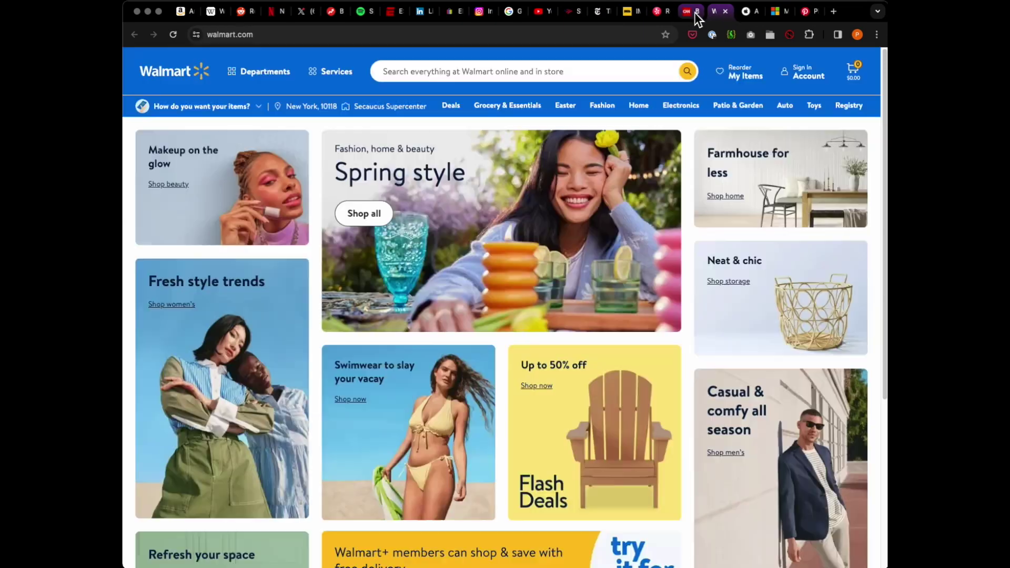
pyautogui.hotkey('ctrl', 'Tab')
pyautogui.click(804, 11)
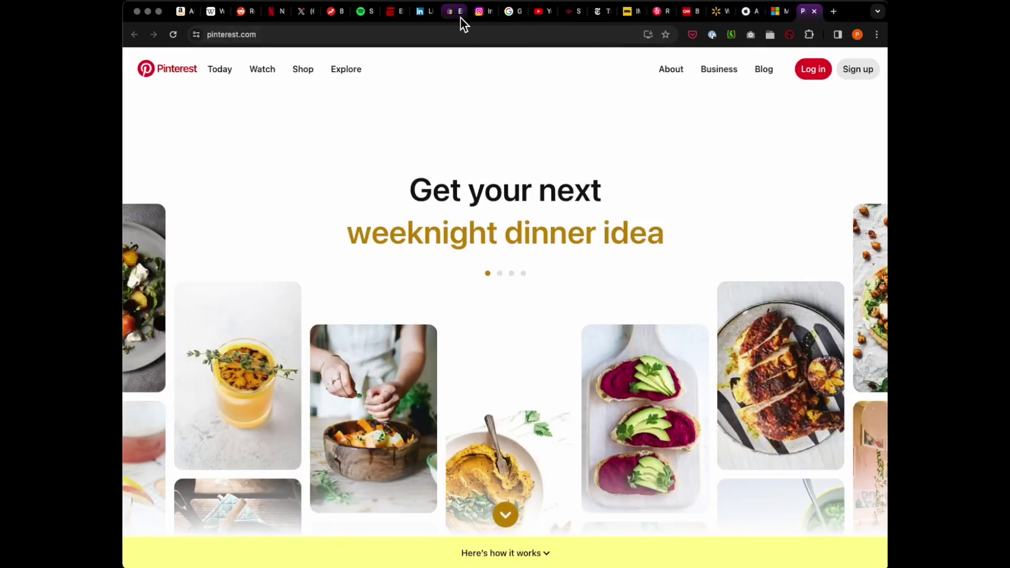
pyautogui.click(456, 14)
pyautogui.click(325, 19)
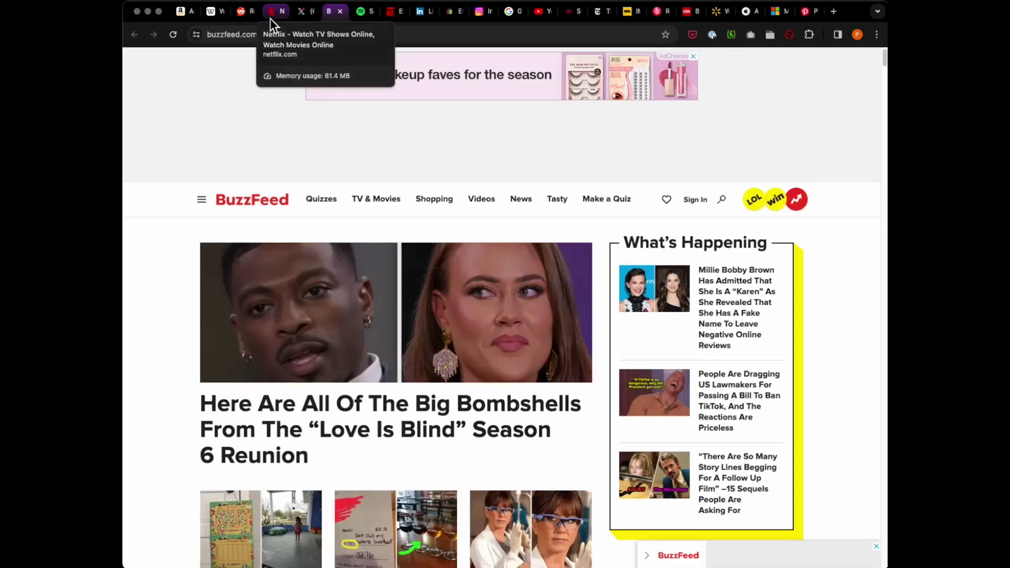
pyautogui.click(270, 18)
pyautogui.hotkey('ctrl', 'Tab')
pyautogui.click(204, 16)
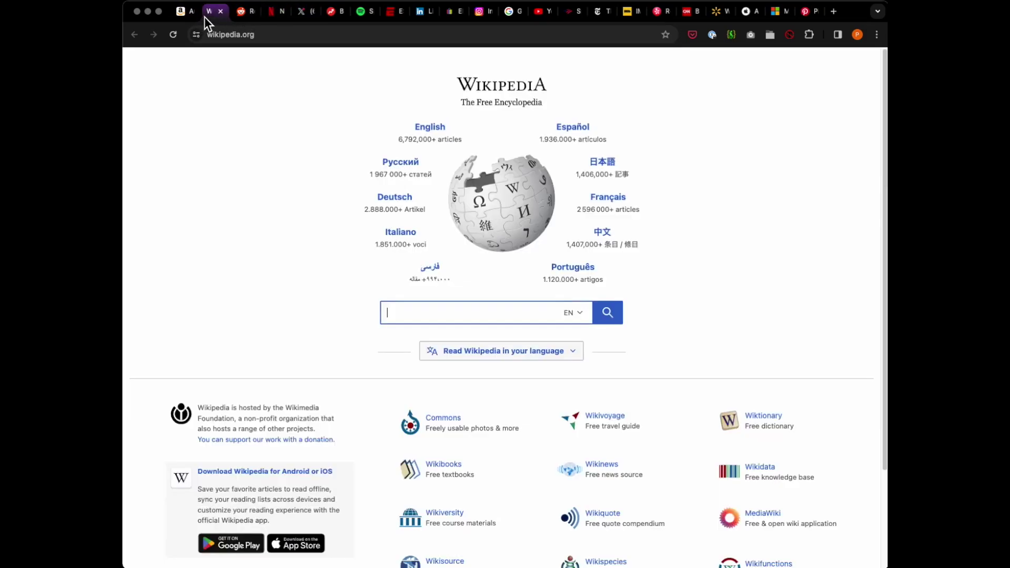
pyautogui.click(506, 10)
# Continue through the eBay, Yelp, CNN, Amazon, Netflix and Bank of America tabs, ending on IMDb
pyautogui.click(604, 15)
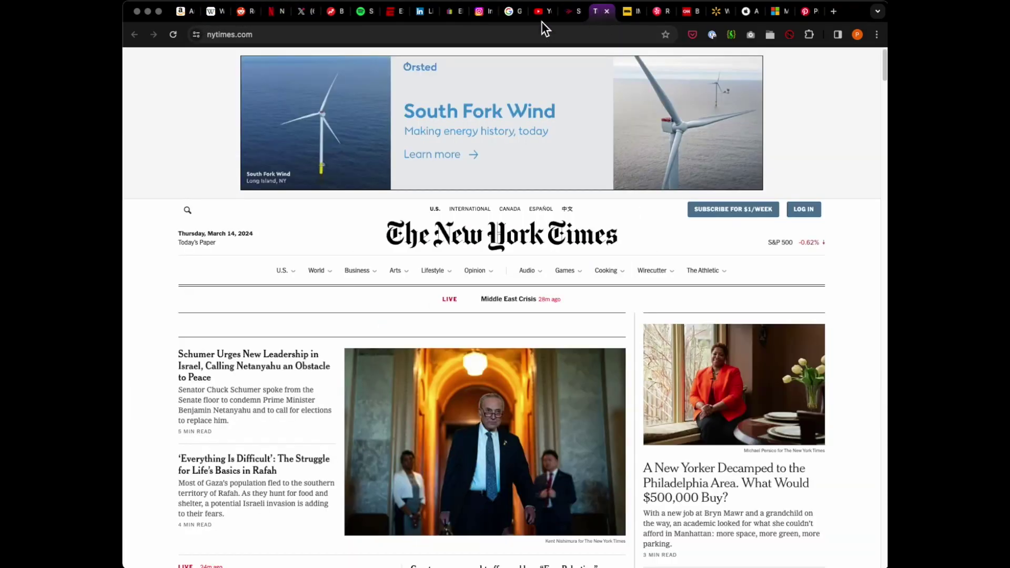
pyautogui.click(456, 15)
pyautogui.click(662, 16)
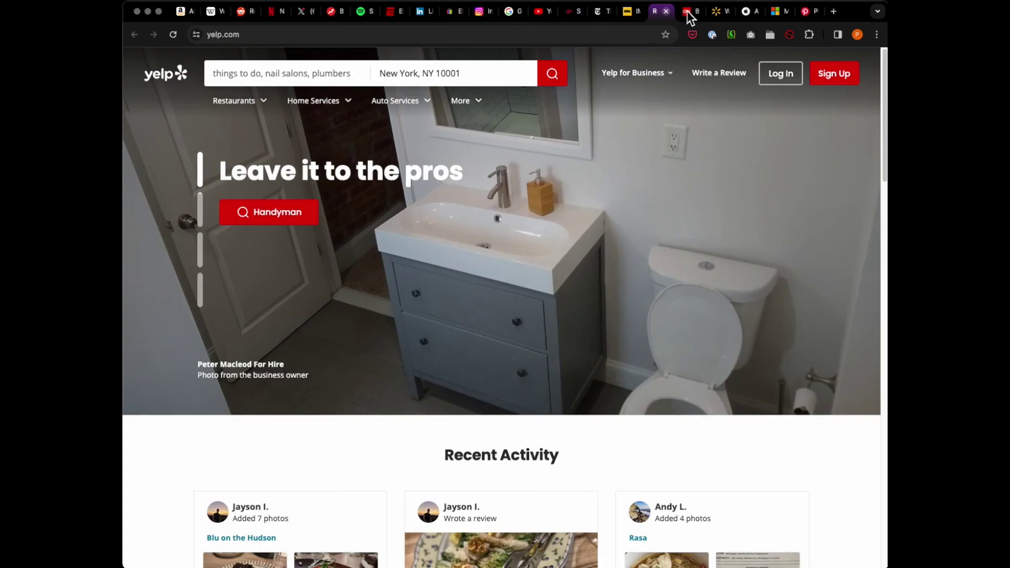
pyautogui.click(690, 10)
pyautogui.hotkey('ctrl', 'shift', 'Tab')
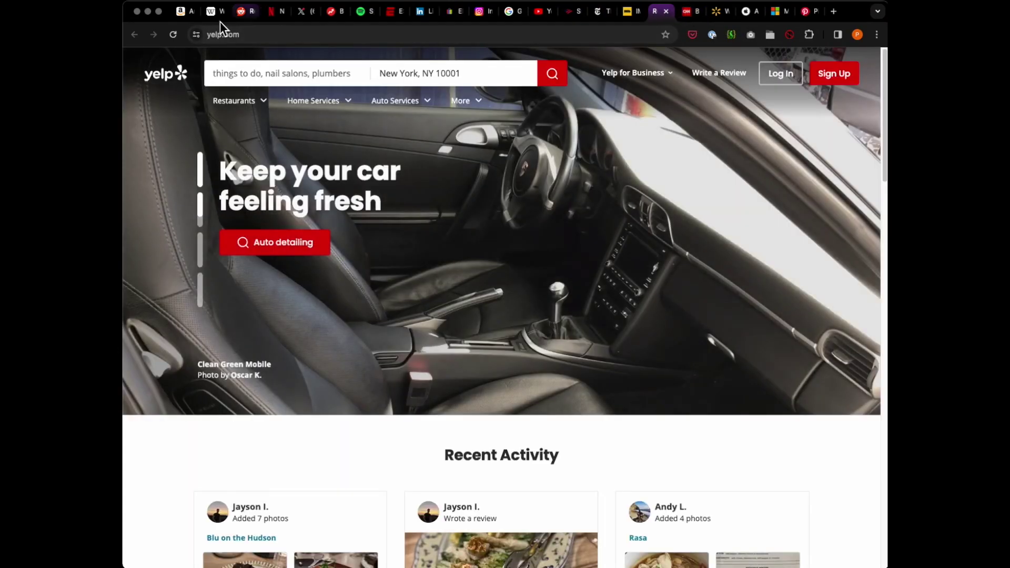
pyautogui.click(190, 16)
pyautogui.click(273, 15)
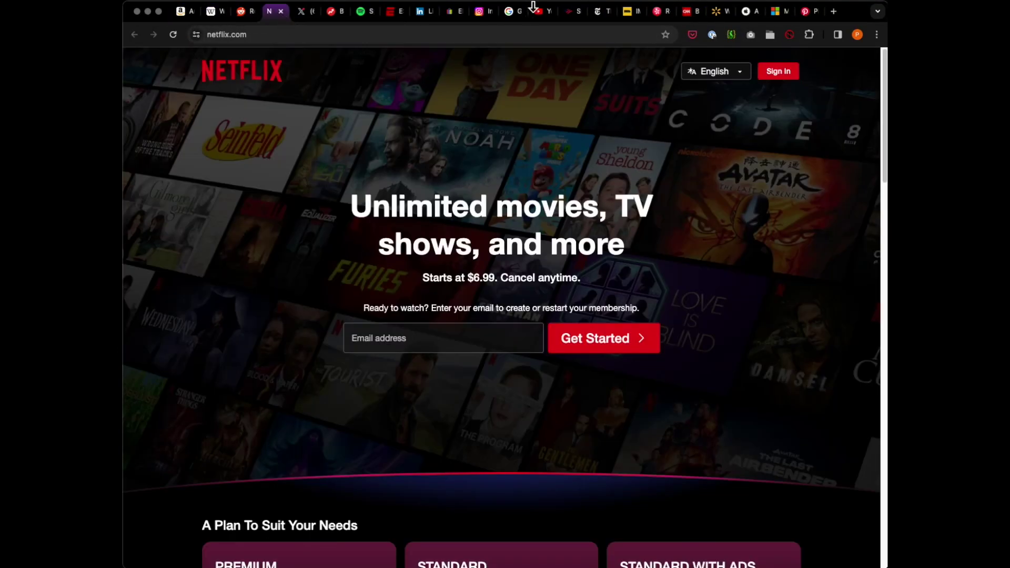
pyautogui.click(581, 13)
pyautogui.hotkey('ctrl', 'Tab')
pyautogui.click(635, 14)
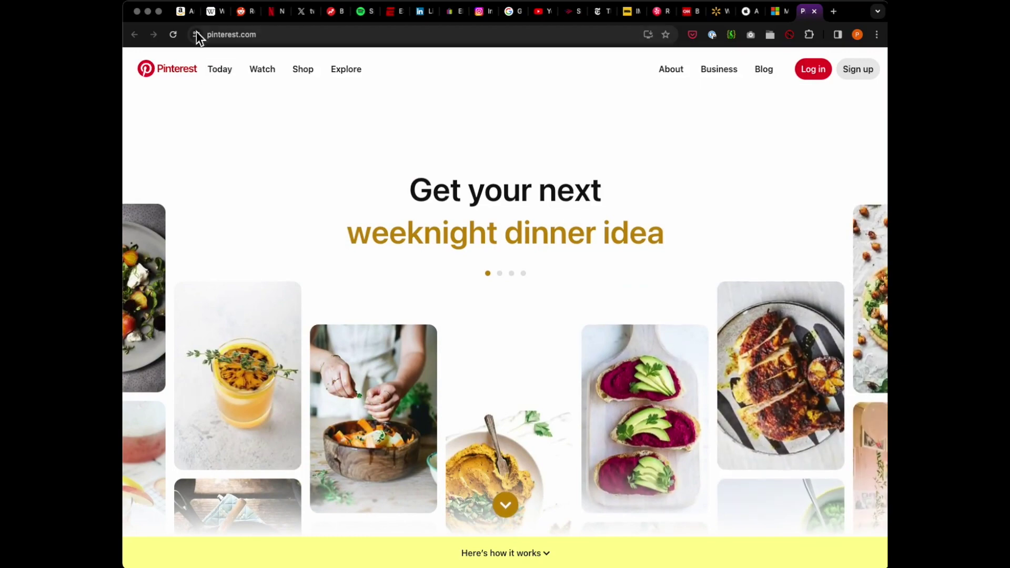
# Switch across the open tabs to Boxy's dashboard with its Research, Social Media, Shopping and News groups
pyautogui.click(210, 11)
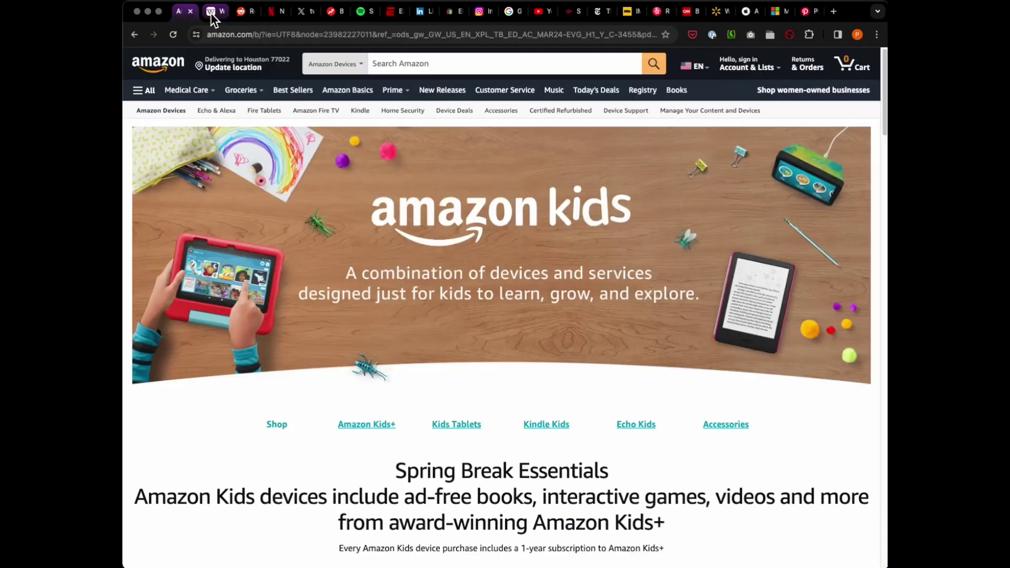
pyautogui.click(318, 11)
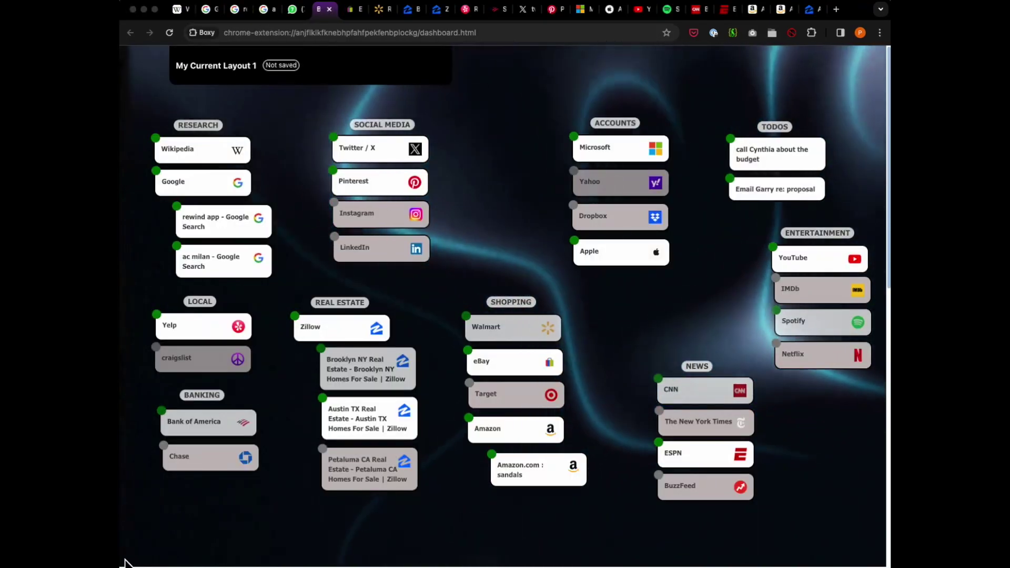